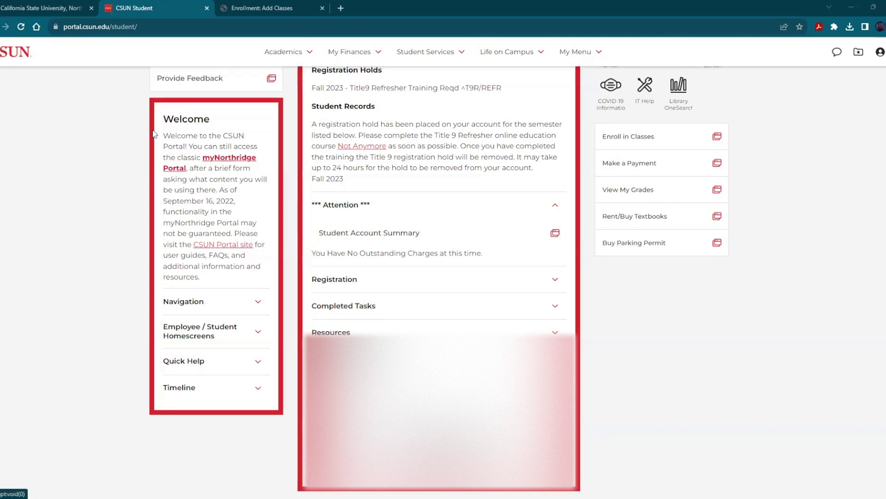
# Switch to the Enrollment: Add Classes page and open the class search for Spring Semester 2024
pyautogui.click(54, 8)
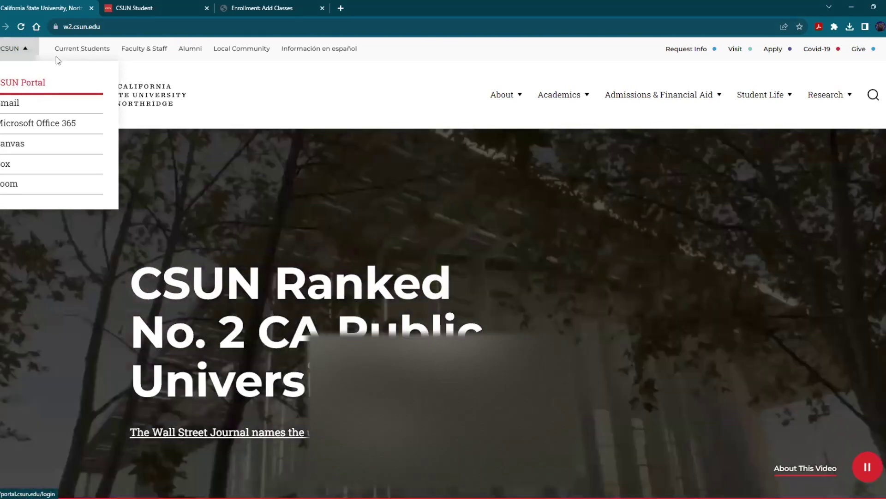
pyautogui.click(138, 8)
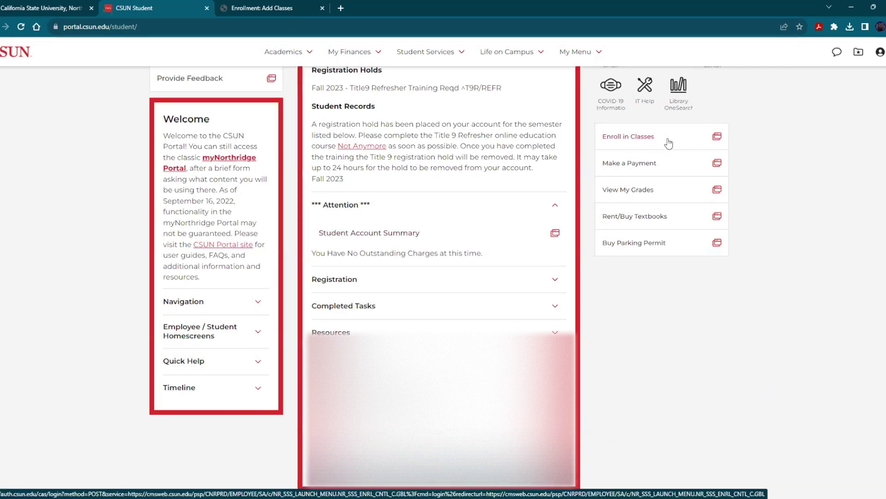
pyautogui.click(247, 6)
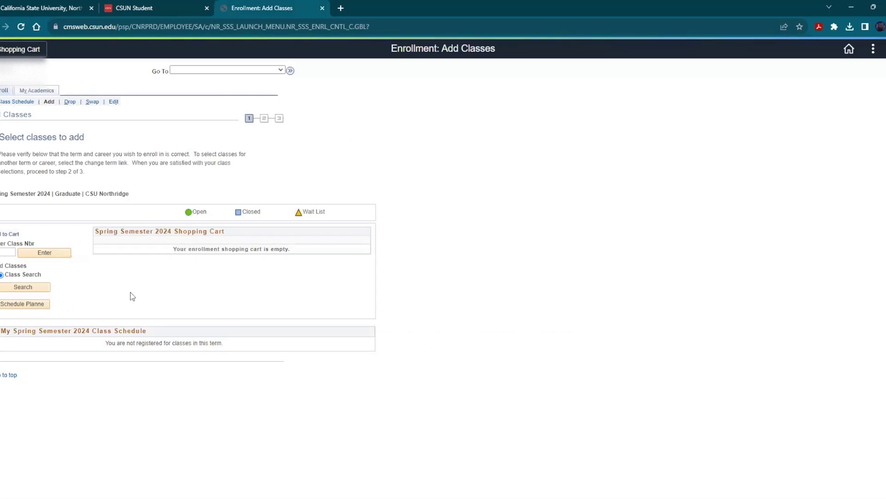
pyautogui.click(36, 288)
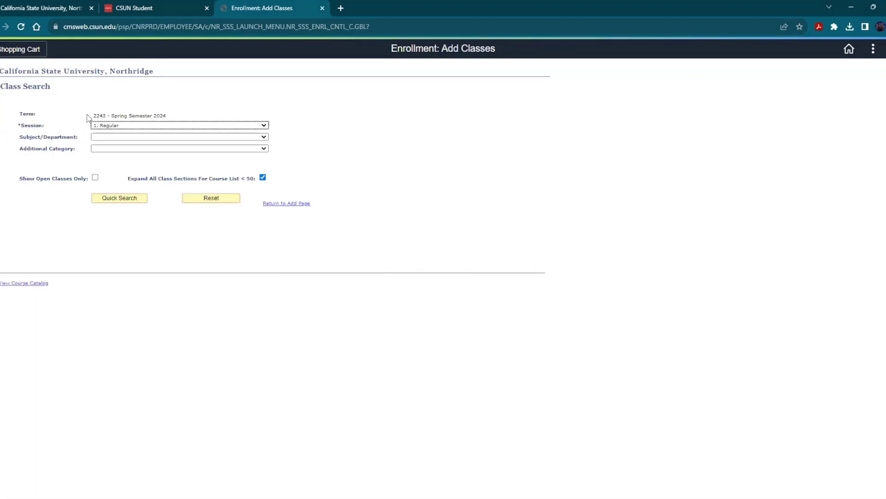
# Check the search term and set the class search subject to MATH - Mathematics
pyautogui.moveTo(20, 113); pyautogui.dragTo(168, 119)
pyautogui.click(190, 113)
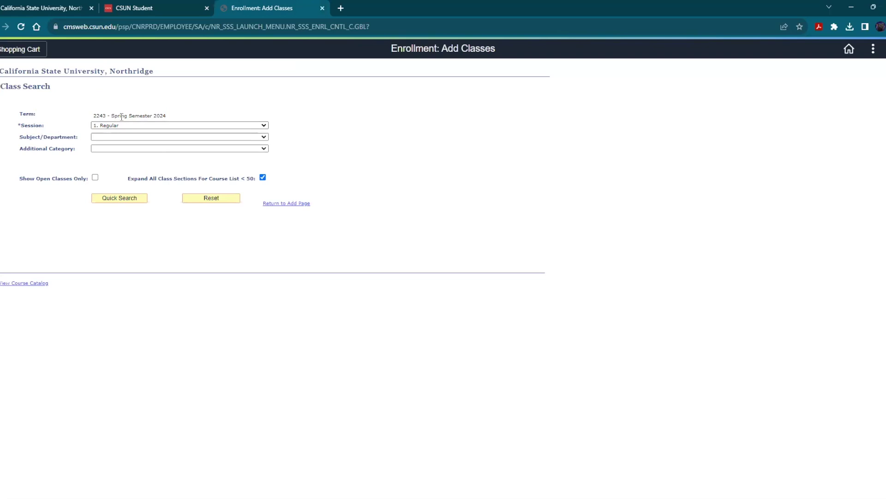
pyautogui.moveTo(22, 141); pyautogui.dragTo(102, 140)
pyautogui.click(106, 139)
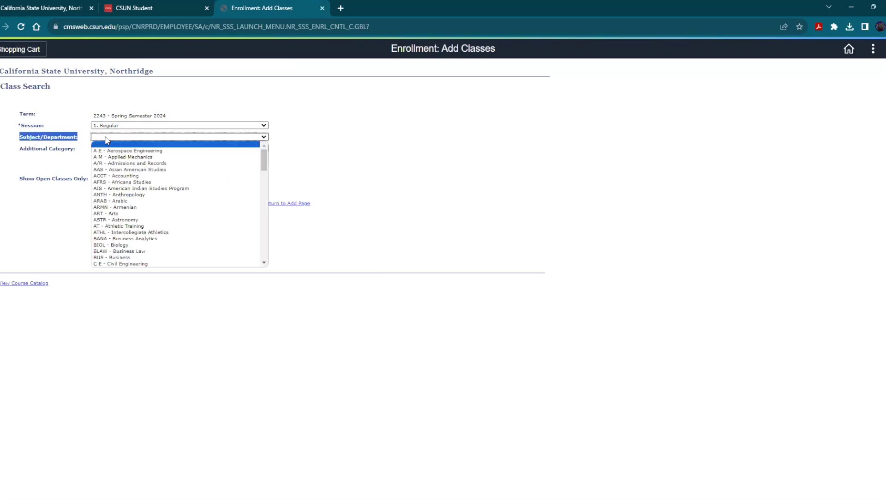
pyautogui.press('m')
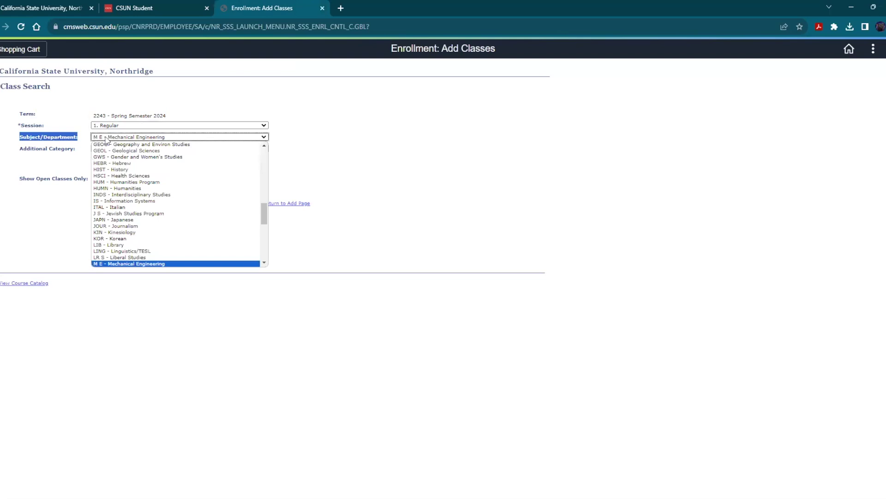
pyautogui.press('m')
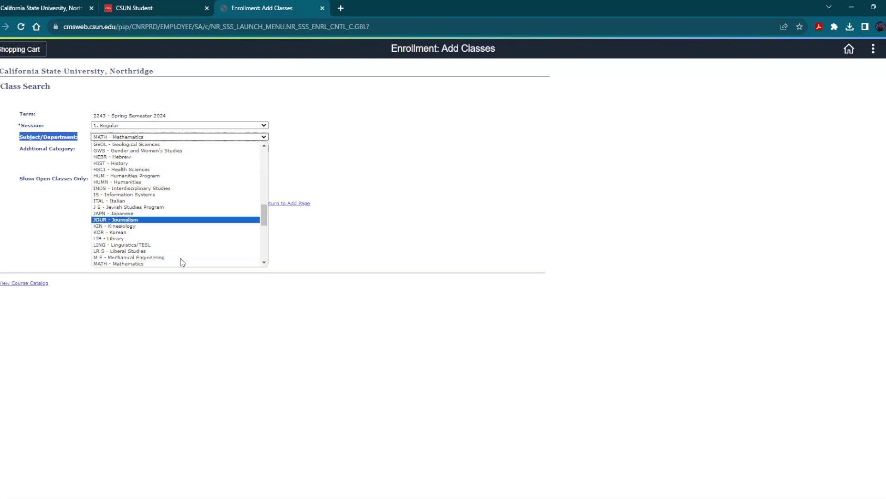
pyautogui.click(418, 181)
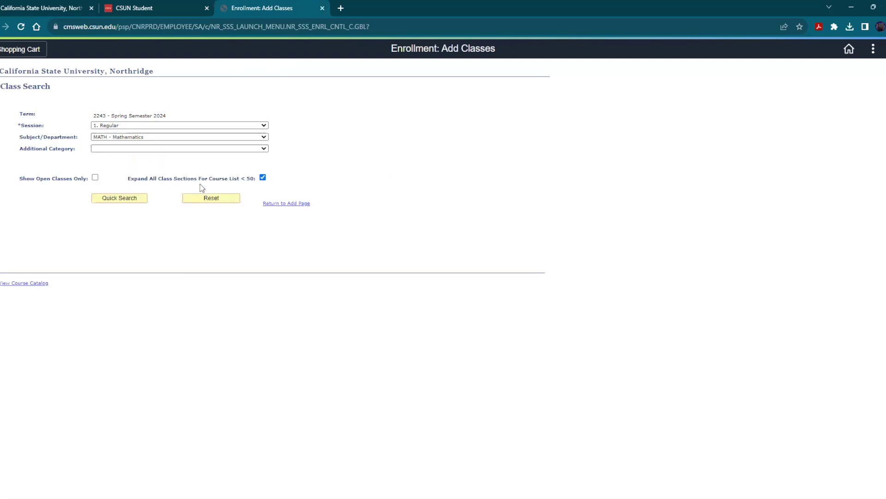
# Limit the search to open classes, turn off expanding all class sections, and run the quick search
pyautogui.click(95, 178)
pyautogui.click(265, 178)
pyautogui.click(110, 200)
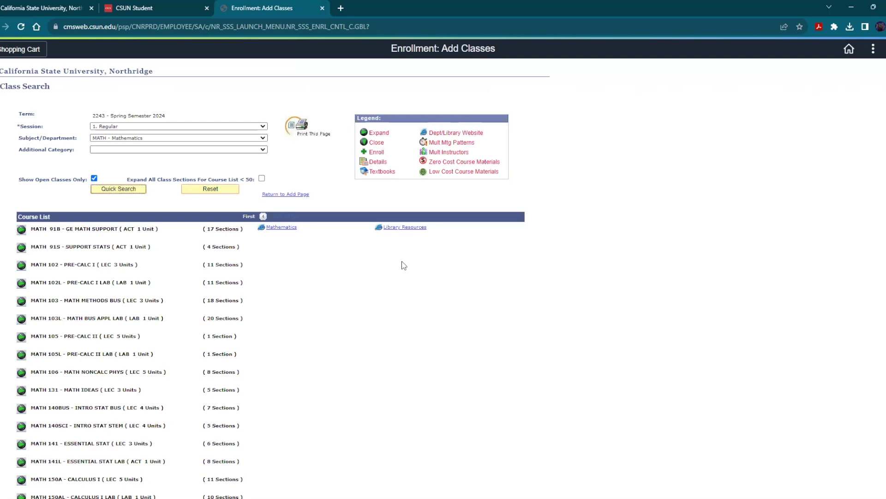
# Expand the section list of MATH 141 - Essential Stat in the course list
pyautogui.scroll(-3, 404, 265)
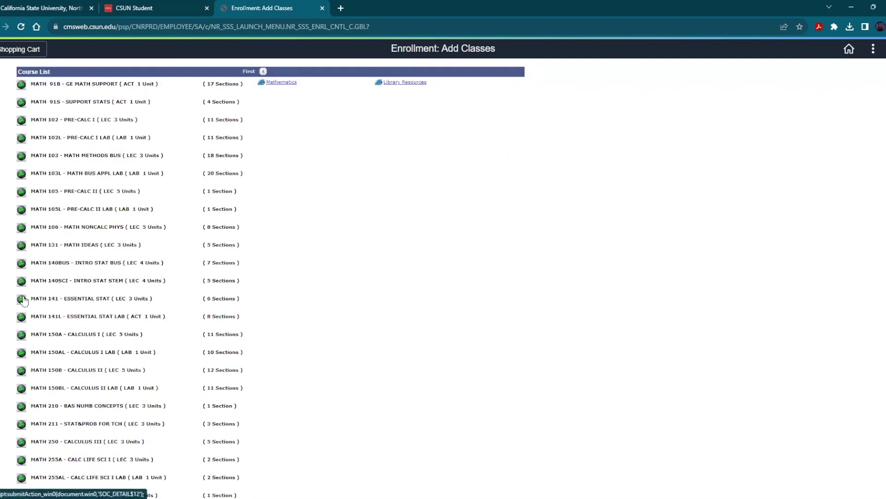
pyautogui.click(21, 299)
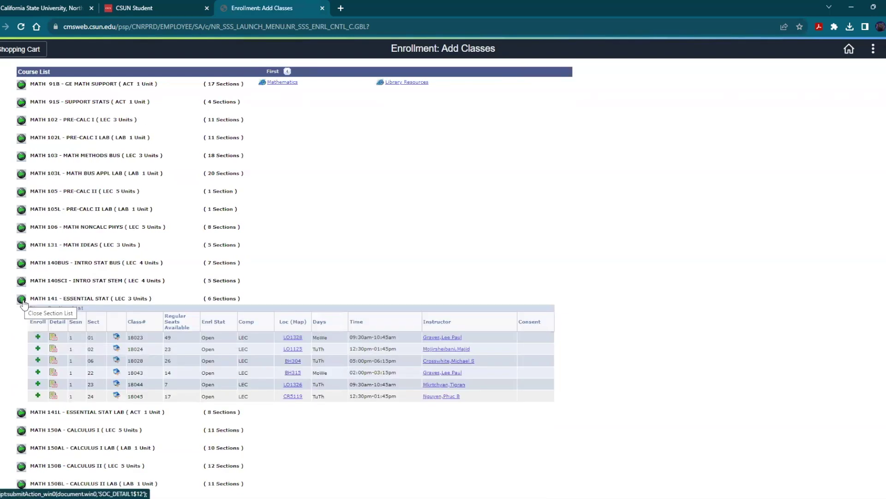
pyautogui.scroll(-1, 175, 323)
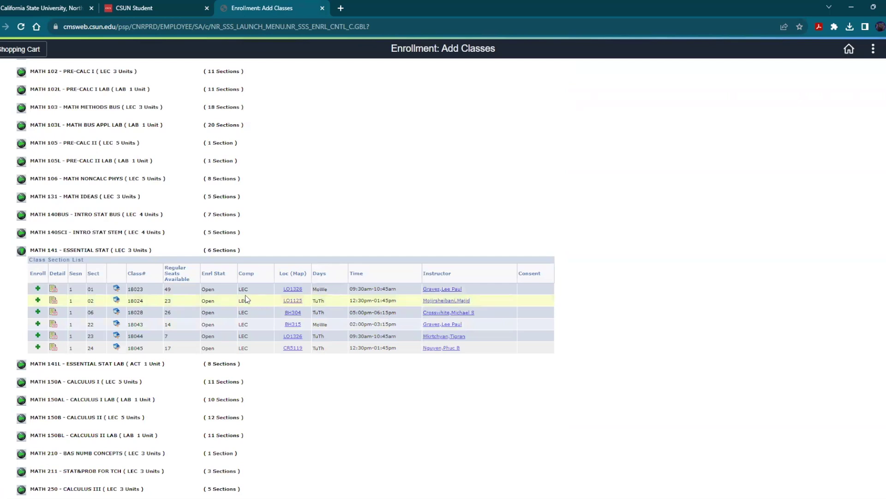
pyautogui.scroll(-1, 253, 332)
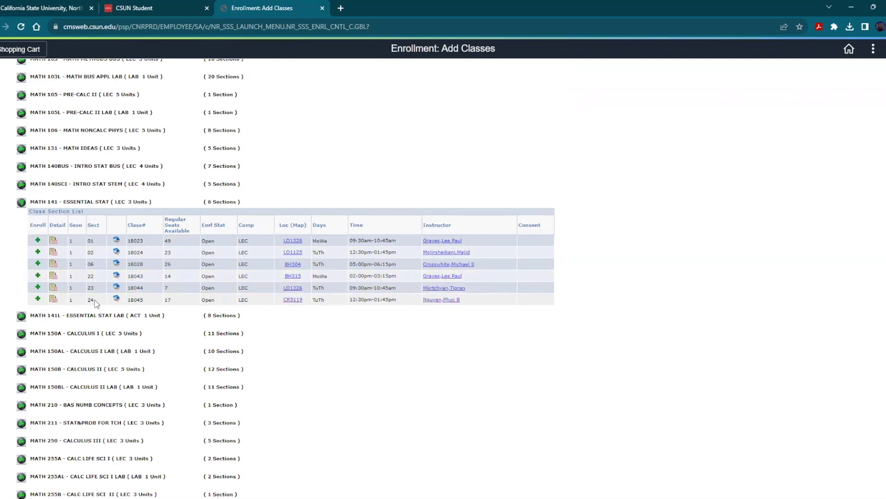
# Open the class details of MATH 141 section 24 and locate its notes
pyautogui.click(53, 300)
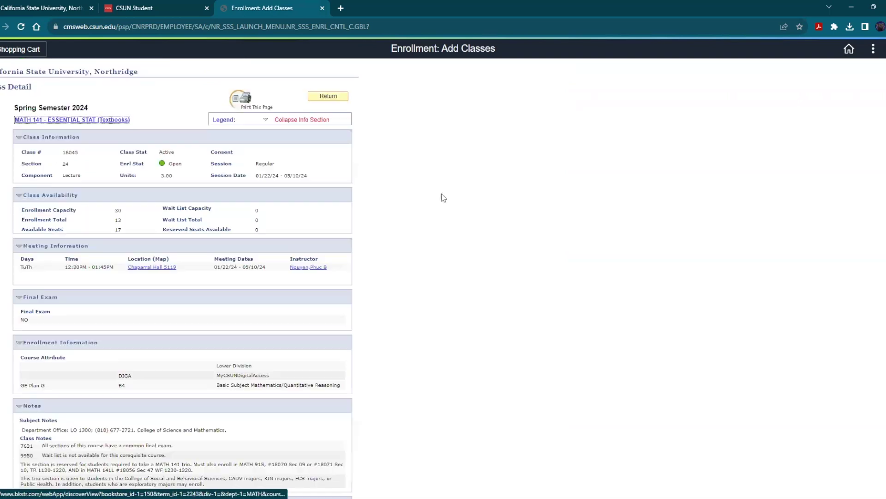
pyautogui.moveTo(44, 405); pyautogui.dragTo(17, 406)
pyautogui.scroll(-3, 398, 381)
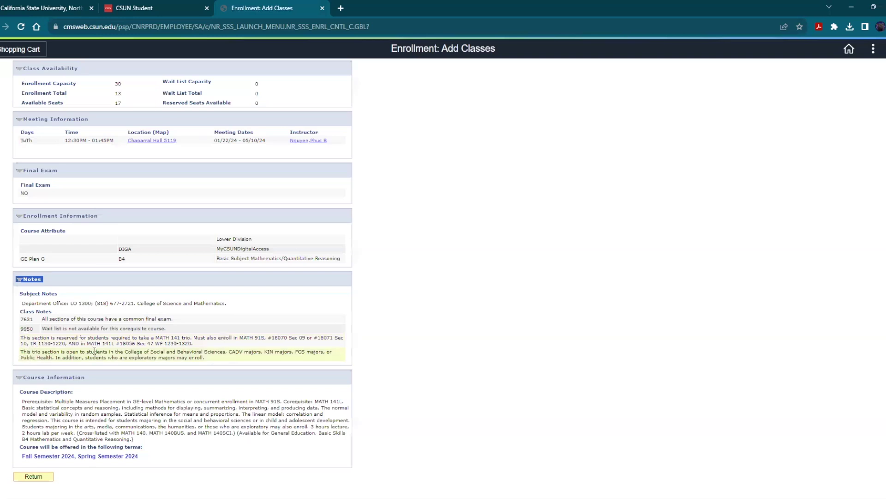
# Examine the class notes for the required MATH 91S and MATH 141L class numbers, and return to the section list
pyautogui.moveTo(21, 339); pyautogui.dragTo(190, 339)
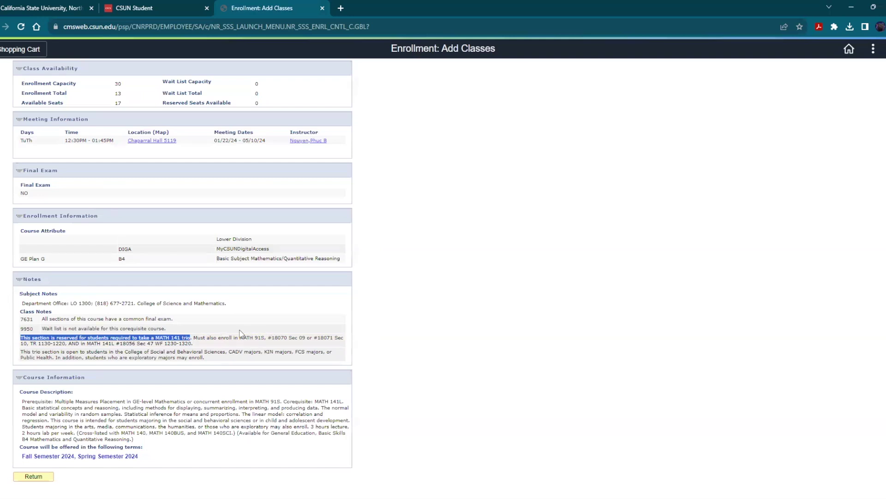
pyautogui.moveTo(239, 338); pyautogui.dragTo(264, 336)
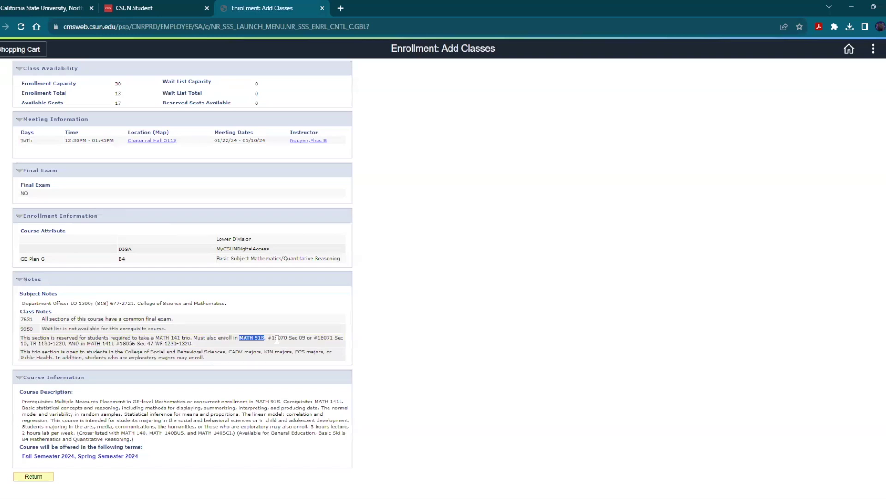
pyautogui.moveTo(271, 338); pyautogui.dragTo(287, 337)
pyautogui.doubleClick(325, 337)
pyautogui.doubleClick(279, 337)
pyautogui.doubleClick(326, 338)
pyautogui.click(277, 339)
pyautogui.doubleClick(277, 339)
pyautogui.doubleClick(326, 337)
pyautogui.click(289, 341)
pyautogui.doubleClick(279, 337)
pyautogui.doubleClick(129, 343)
pyautogui.scroll(3, 194, 278)
pyautogui.click(343, 98)
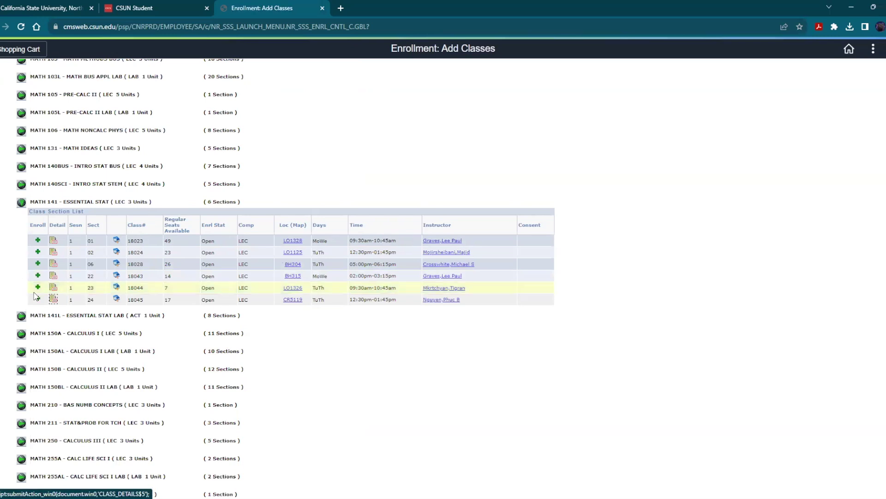
# Add MATH 141 section 24 to the shopping cart, checking its meeting times and the companion class numbers in its notes
pyautogui.moveTo(313, 301); pyautogui.dragTo(398, 300)
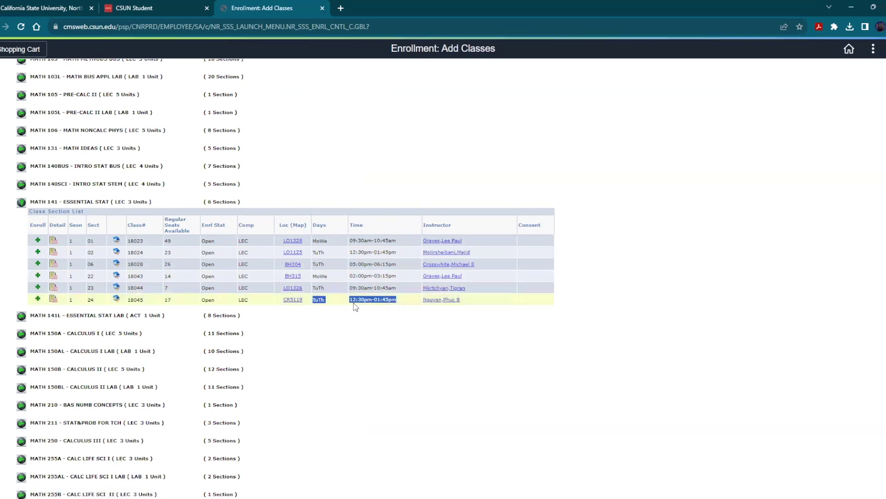
pyautogui.click(339, 300)
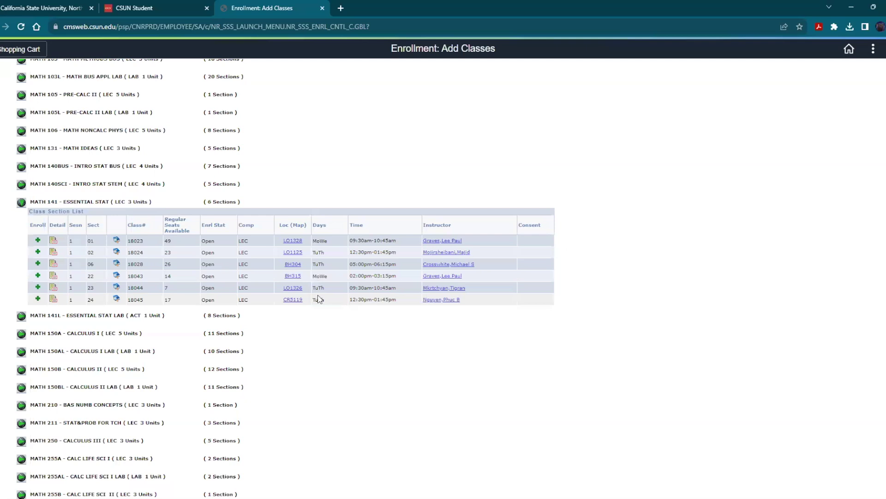
pyautogui.click(38, 300)
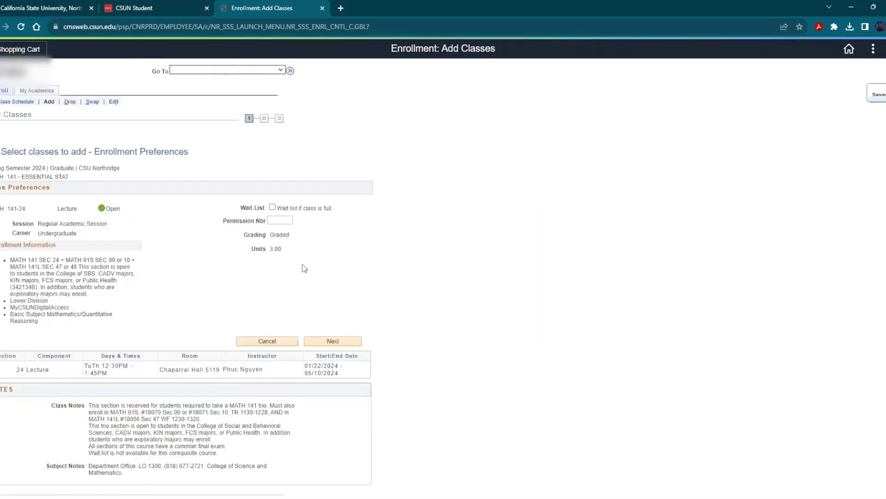
pyautogui.scroll(-1, 438, 319)
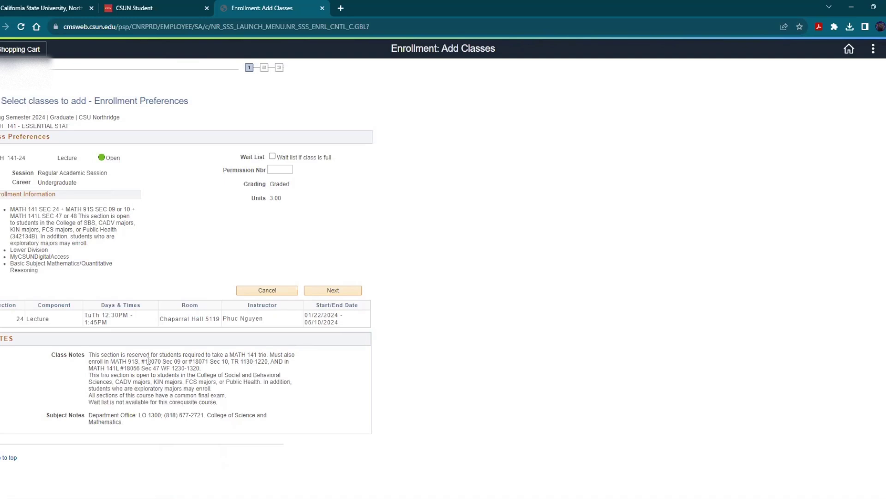
pyautogui.doubleClick(153, 361)
pyautogui.doubleClick(200, 361)
pyautogui.doubleClick(132, 368)
pyautogui.click(326, 290)
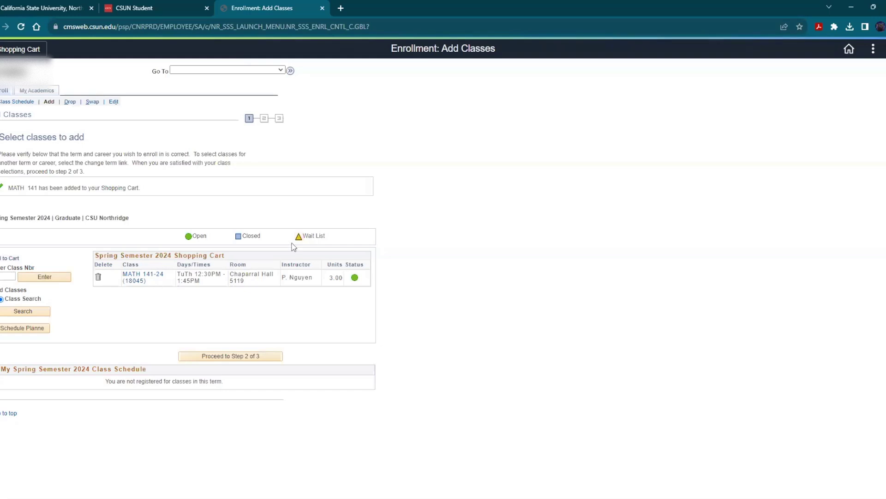
# Add MATH 91S section 09 to the shopping cart using class number 18070
pyautogui.write('18070')
pyautogui.click(54, 278)
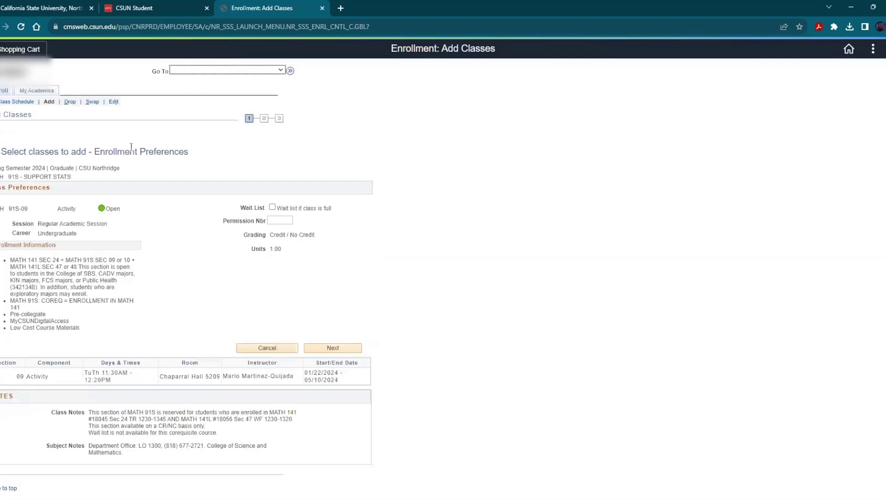
pyautogui.click(330, 351)
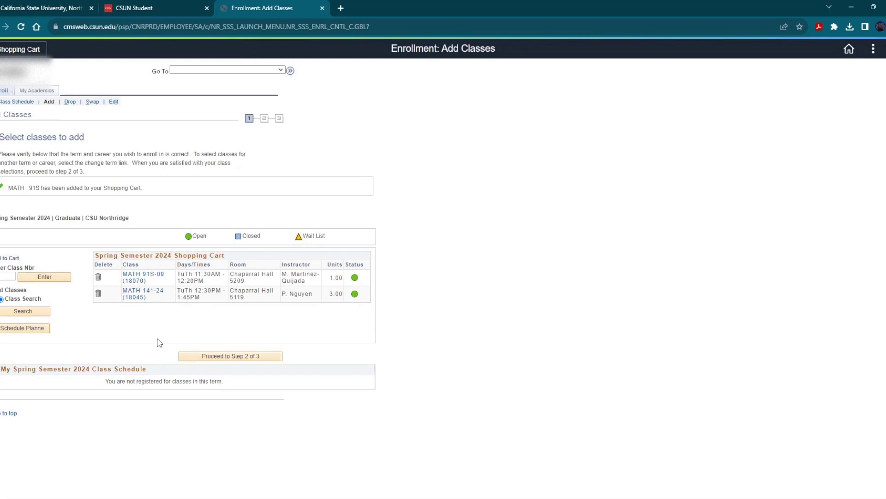
# Add MATH 141L section 47 to the shopping cart using class number 18056
pyautogui.write('8056')
pyautogui.click(54, 277)
pyautogui.click(333, 334)
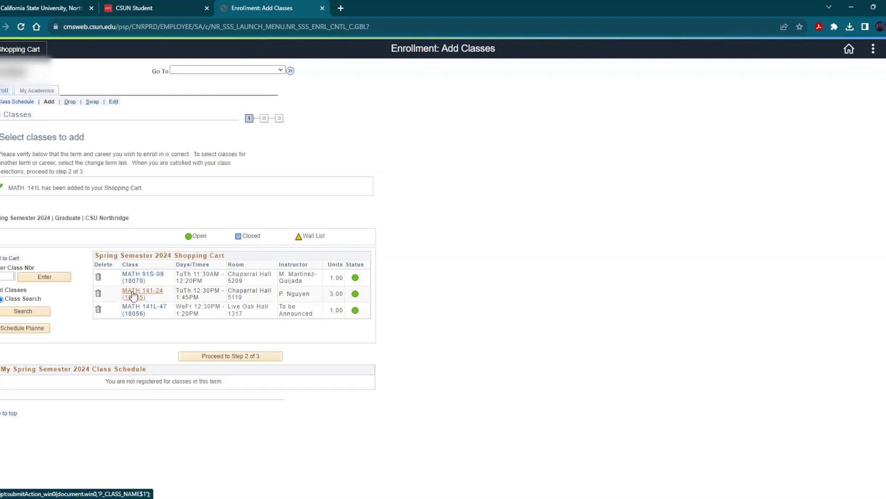
# Add the alternative MATH 91S section 10 to the shopping cart using class number 18071, and delete it again
pyautogui.click(6, 277)
pyautogui.write('18071')
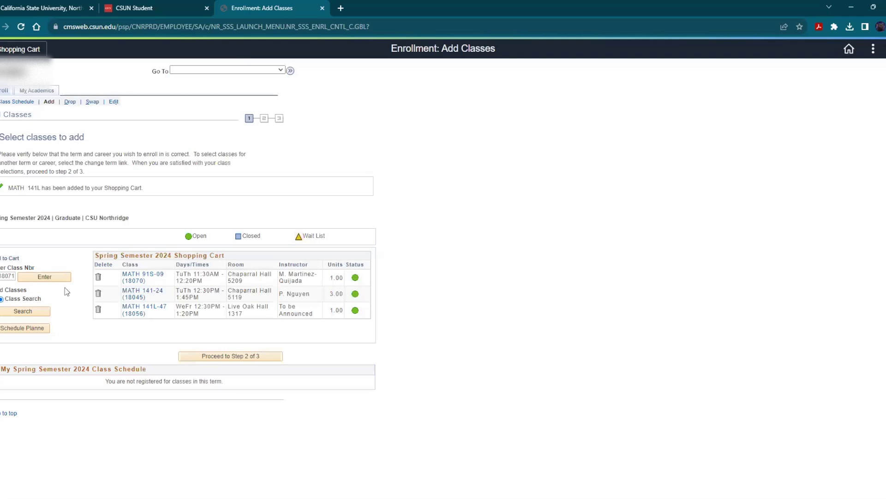
pyautogui.click(44, 277)
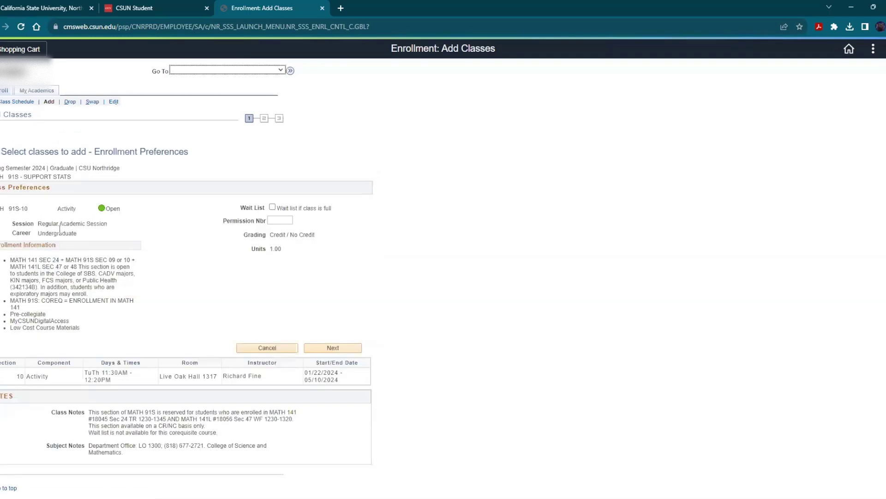
pyautogui.click(325, 348)
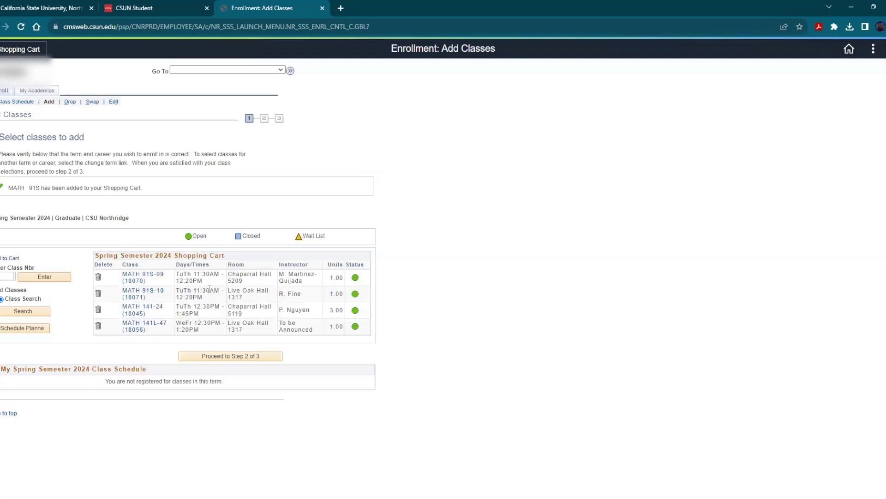
pyautogui.click(98, 295)
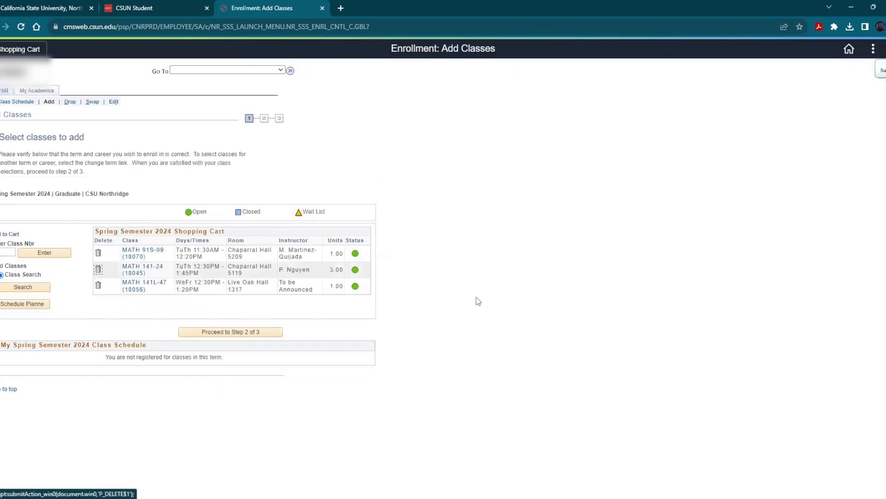
# Recheck the class notes of MATH 141-24 from the shopping cart and proceed to the class confirmation in step 2
pyautogui.click(137, 270)
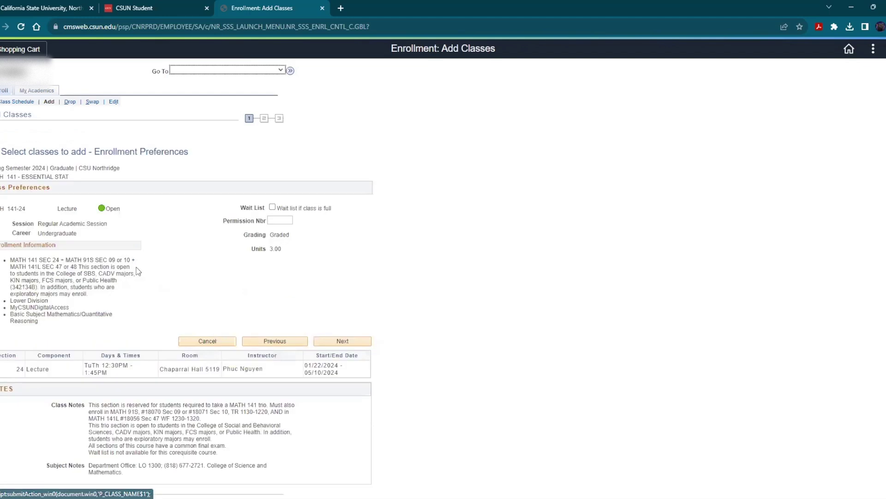
pyautogui.scroll(-1, 441, 315)
pyautogui.doubleClick(200, 361)
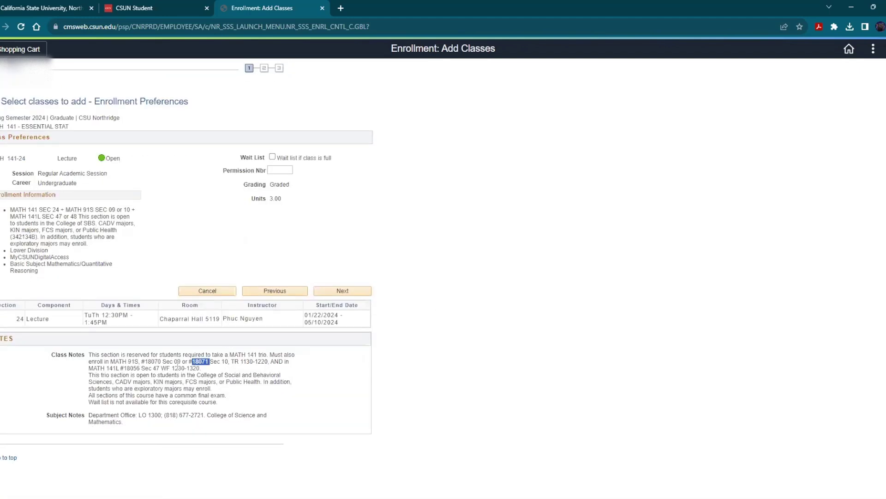
pyautogui.click(319, 292)
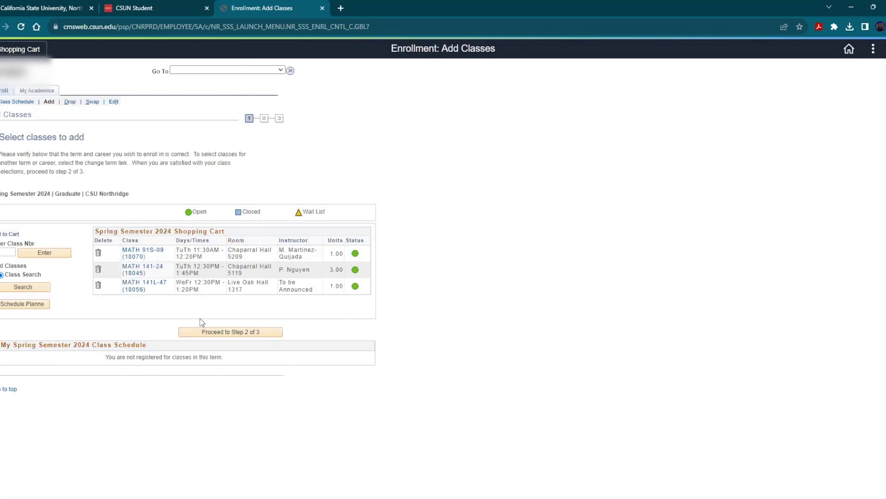
pyautogui.click(221, 333)
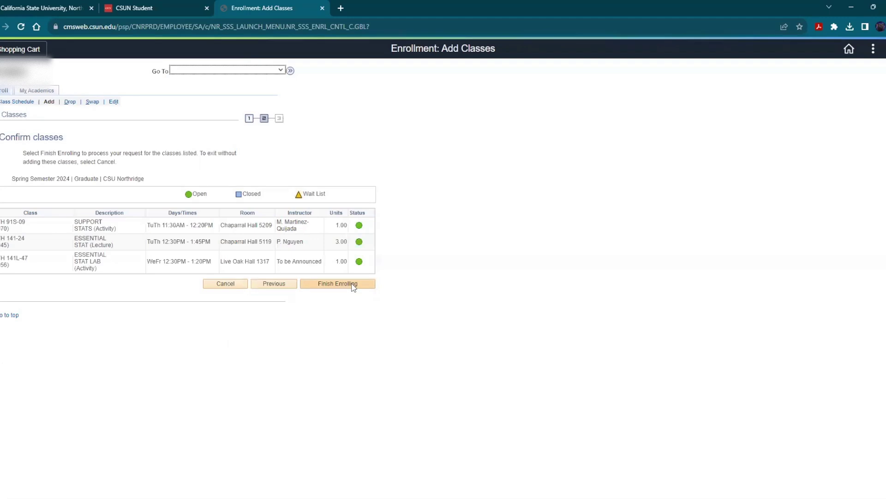